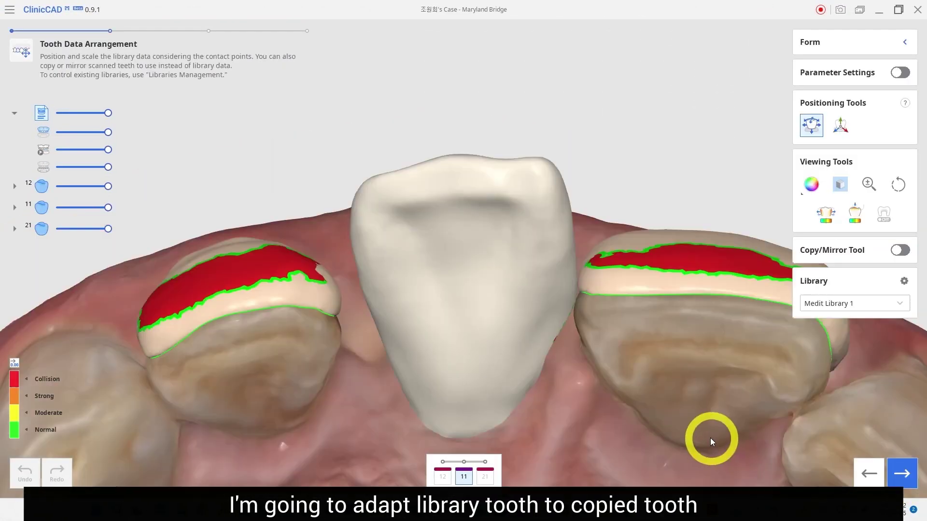
Step: Select the library pontic for tooth 11 and turn the arch to a frontal view
left_click(429, 277)
right_click_drag(429, 277, 407, 430)
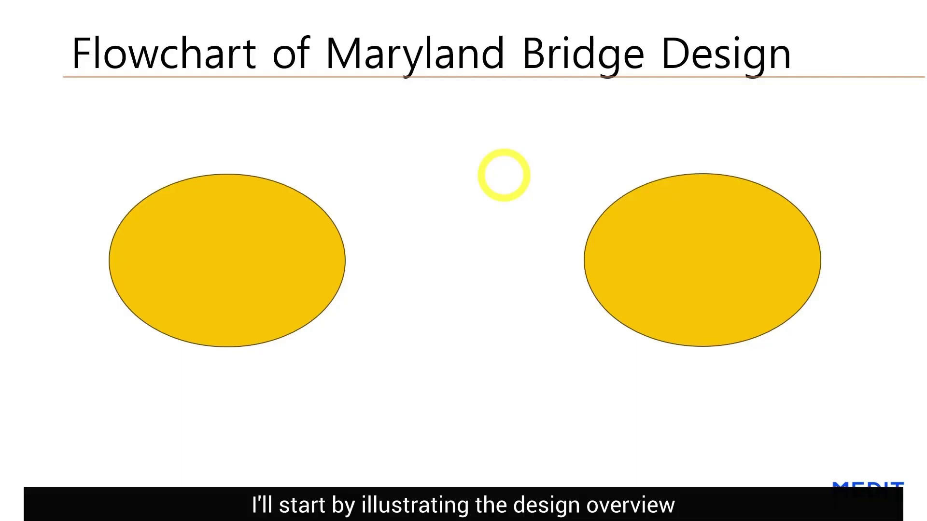
Step: Reveal the margin marks, veneer retainers on both abutments, and the blue pontic ellipse
left_click(282, 274)
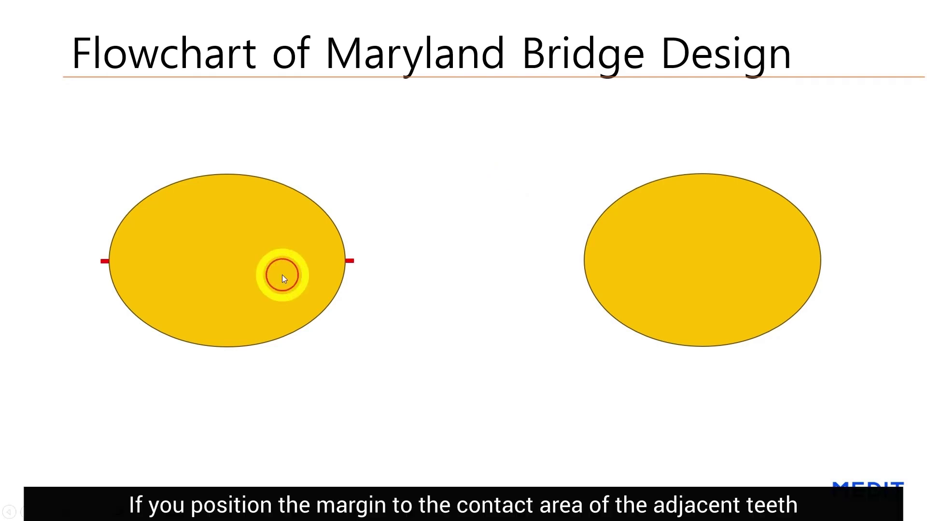
left_click(352, 269)
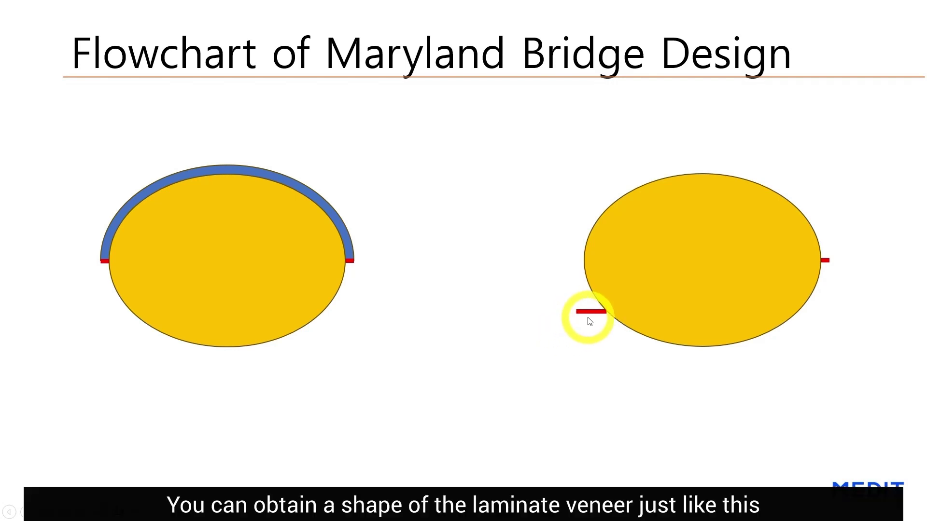
left_click(625, 313)
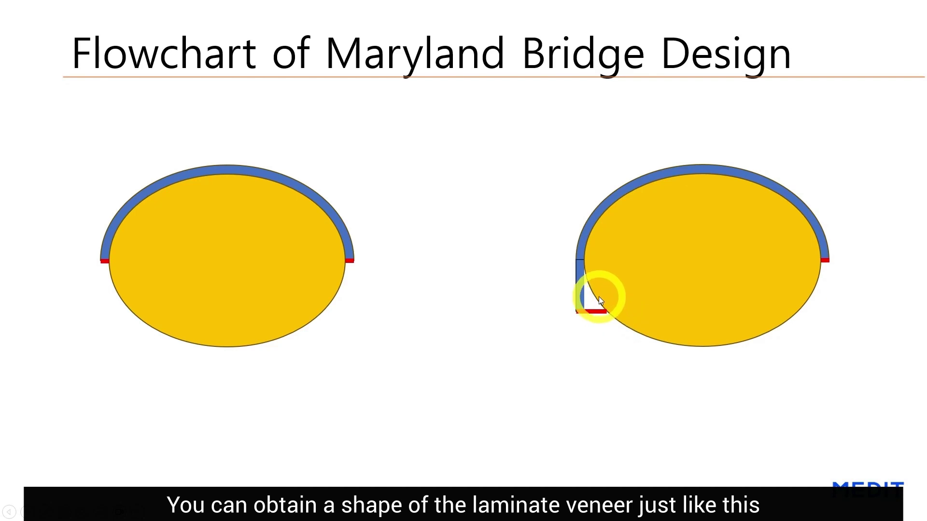
left_click(440, 313)
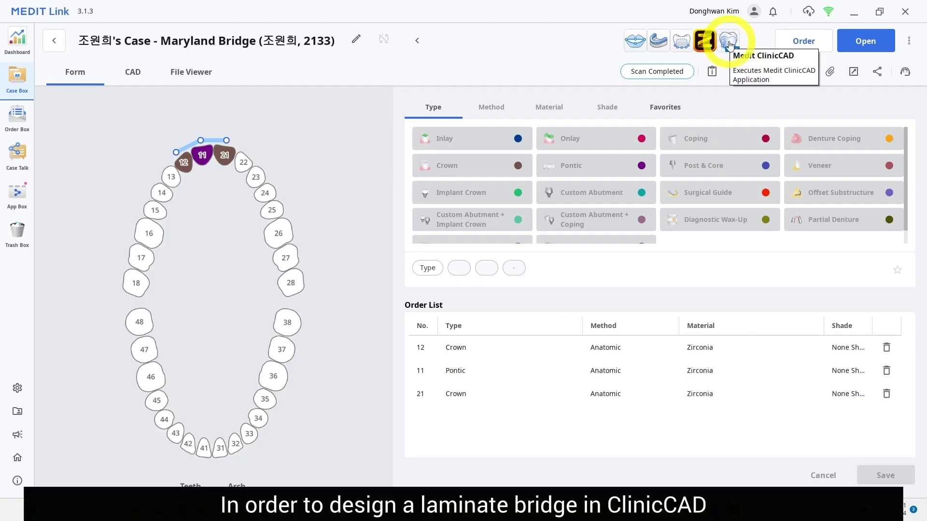
Step: Launch Medit ClinicCAD from the Maryland Bridge case in Medit Link
left_click(730, 45)
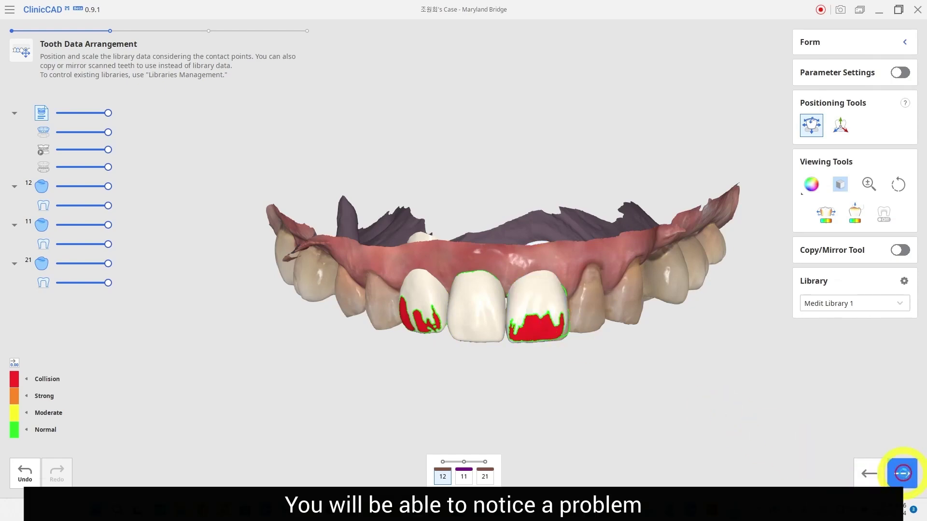
Step: Try to advance past Tooth Data Arrangement, which fails for tooth 21
left_click(901, 473)
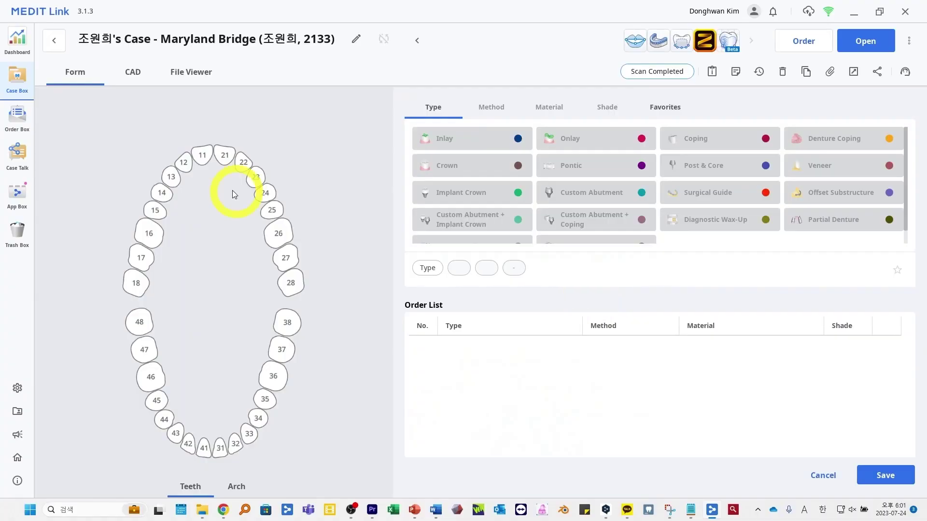
Step: Make teeth 12 and 21 PFZ zirconia copings in the order
left_click(183, 162)
left_click(686, 141)
left_click(566, 144)
left_click(566, 145)
left_click(225, 155)
left_click(695, 139)
left_click(560, 143)
left_click(560, 142)
Step: Add 11 as a PFZ pontic, bridge 12–21, save, and open ClinicCAD beta's Prepared Data
left_click(202, 159)
left_click(571, 166)
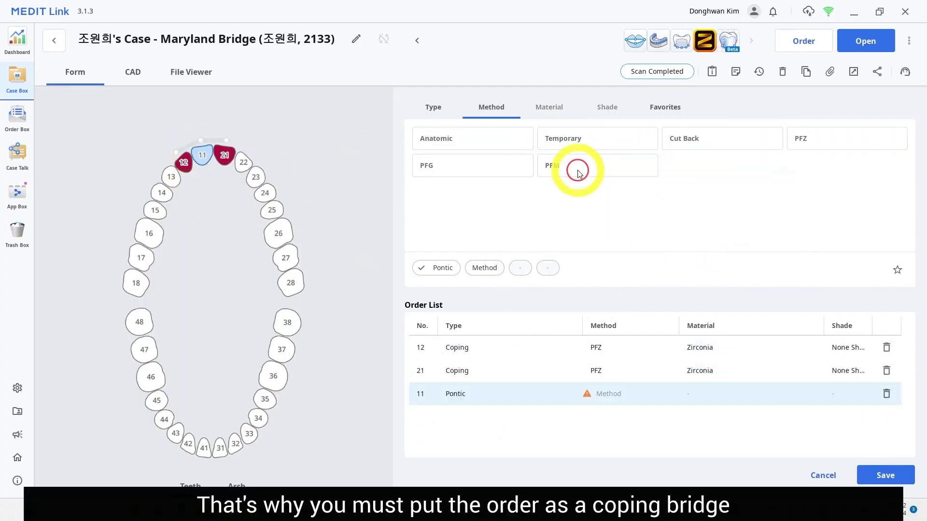
left_click(598, 143)
left_click(885, 476)
left_click(728, 40)
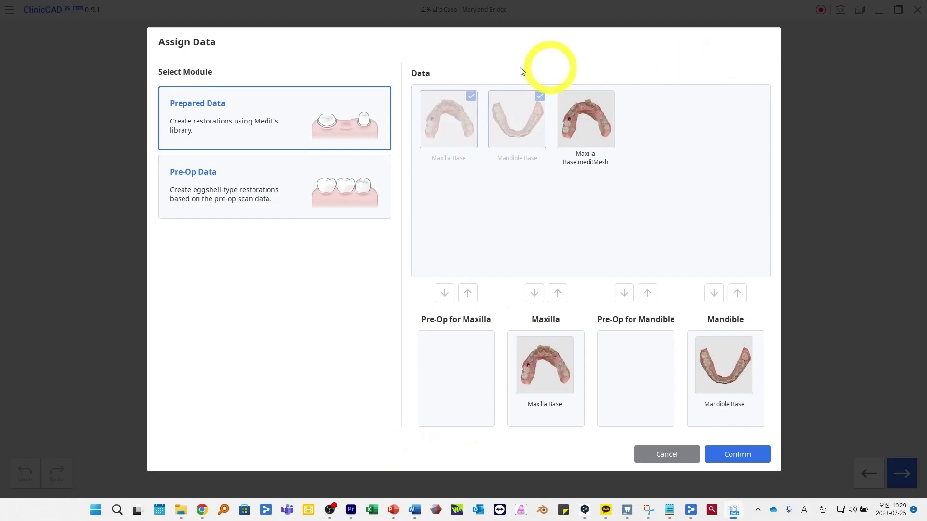
left_click(196, 108)
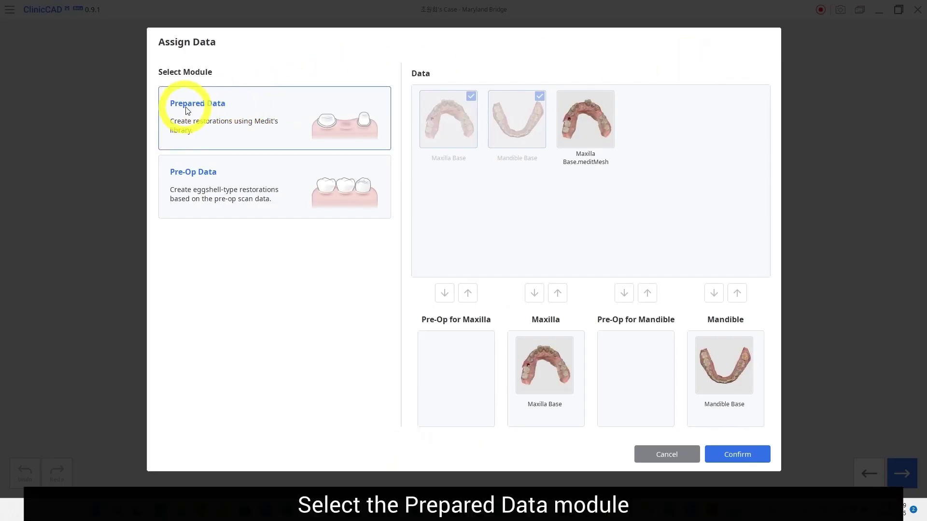
Step: Assign Maxilla Base as pre-op maxilla and Maxilla Base.meditMesh as maxilla, then confirm
left_click(545, 367)
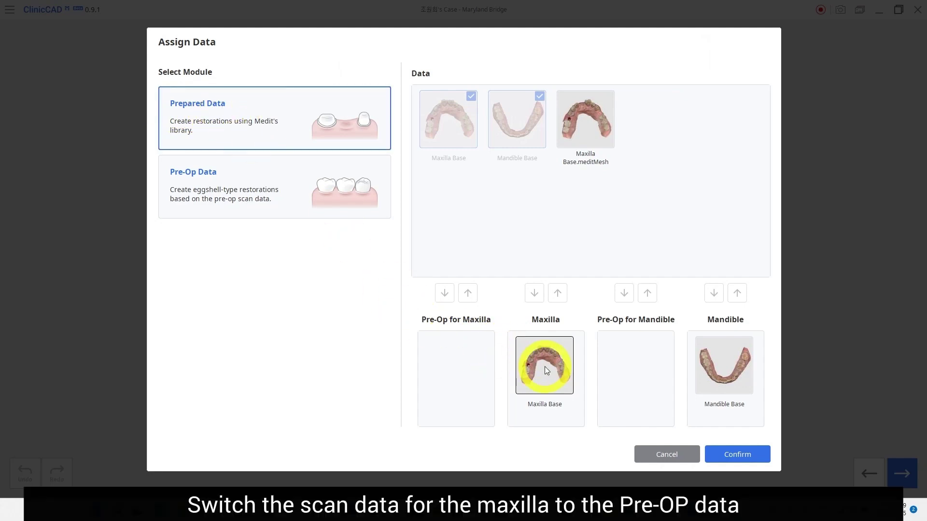
left_click_drag(549, 358, 442, 358)
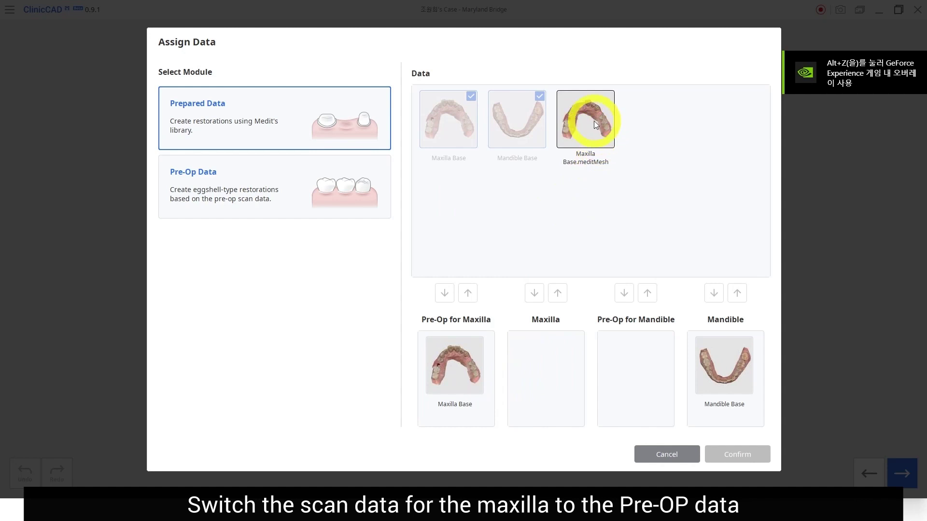
left_click_drag(588, 123, 537, 361)
left_click(746, 455)
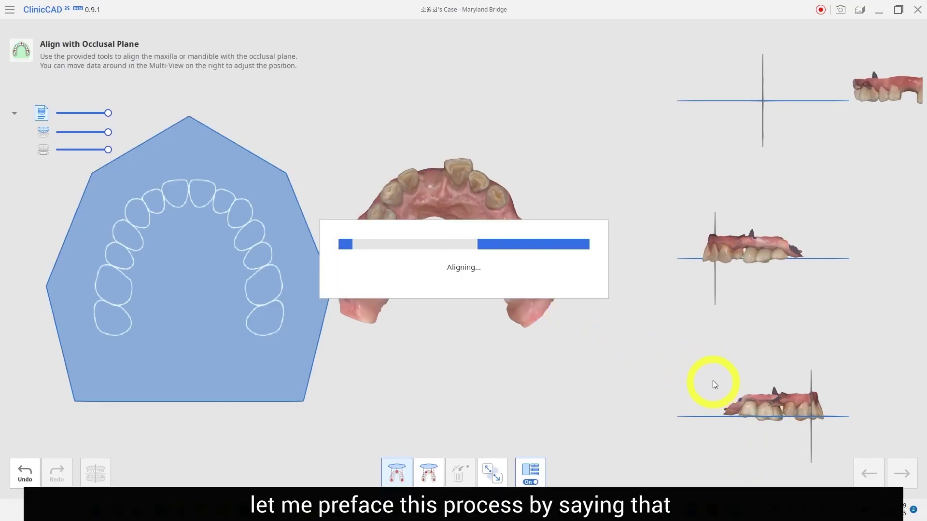
Step: Accept the occlusal plane alignment and move on to Margin & Insertion Path
left_click(903, 474)
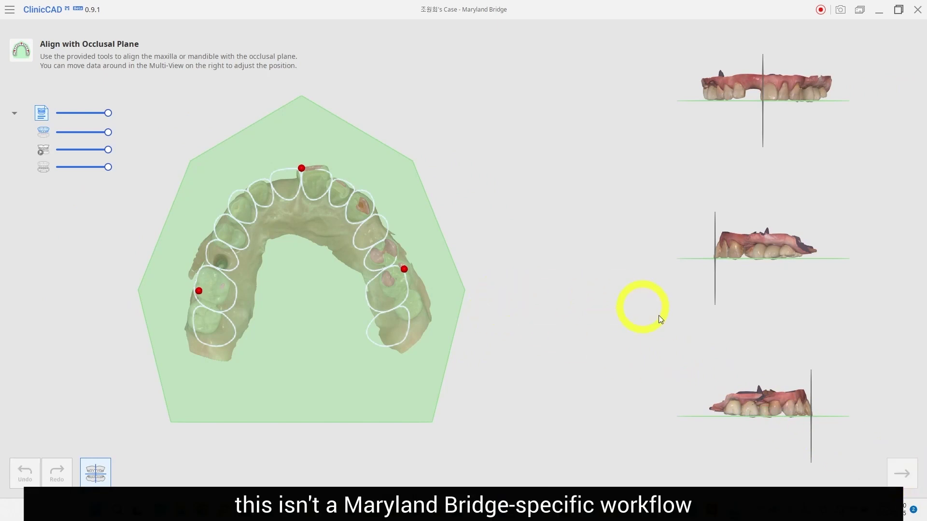
left_click(901, 474)
right_click_drag(465, 187, 354, 217)
scroll(401, 221, "up", 3)
Step: Draw a closed margin line around tooth 12
left_click(387, 217)
right_click_drag(450, 221, 424, 252)
left_click(467, 314)
left_click(509, 313)
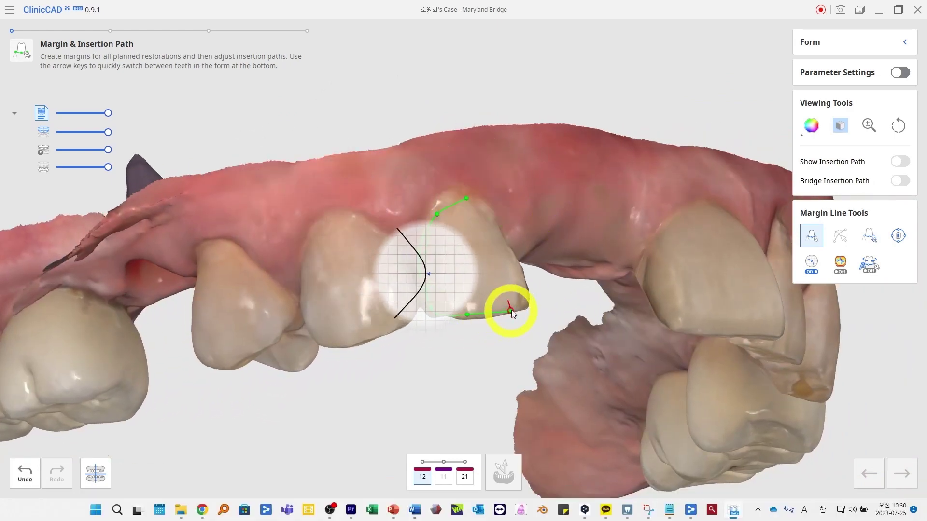
right_click_drag(511, 314, 341, 324)
left_click(370, 343)
left_click(396, 334)
left_click(406, 296)
left_click(396, 257)
left_click(379, 225)
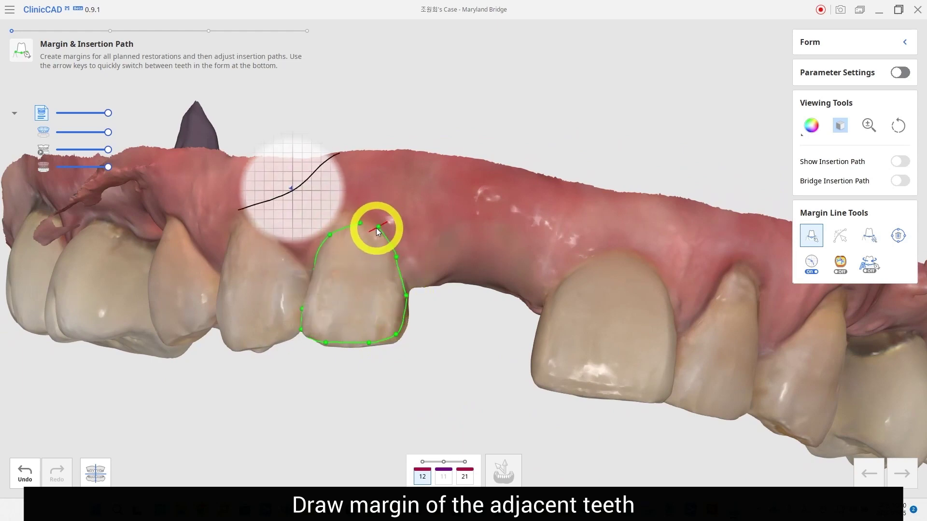
right_click_drag(381, 233, 360, 222)
scroll(447, 302, "up", 2)
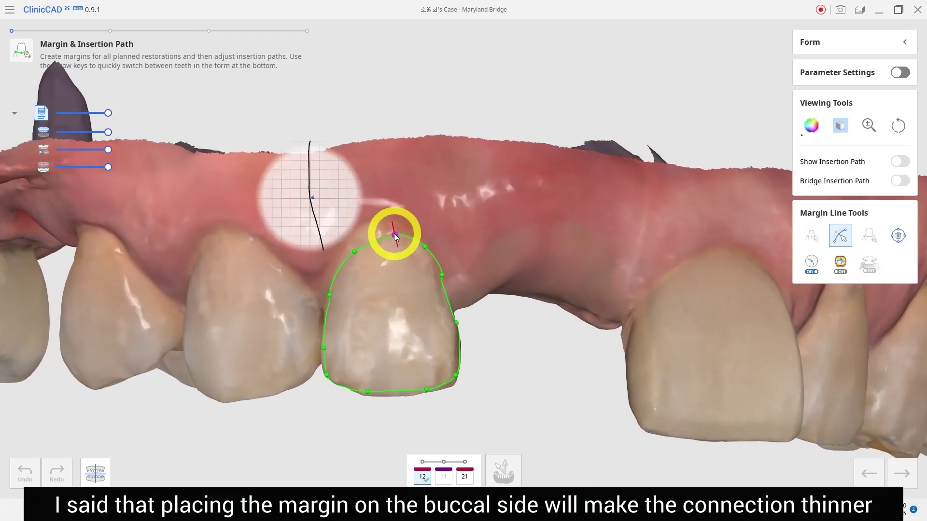
right_click_drag(398, 285, 644, 343)
Step: Switch to tooth 21 and draw its closed margin line
key("Right")
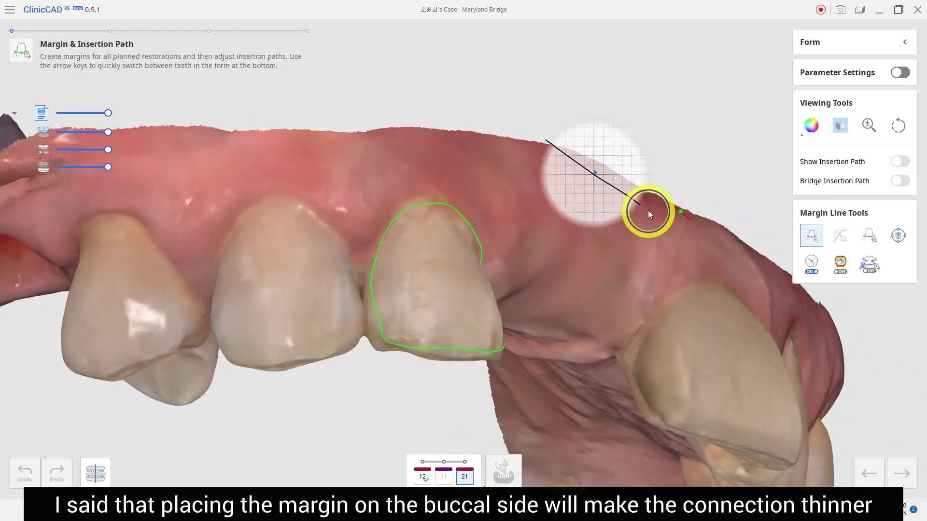
left_click(646, 313)
right_click_drag(716, 393, 658, 410)
left_click(658, 409)
scroll(682, 429, "down", 3)
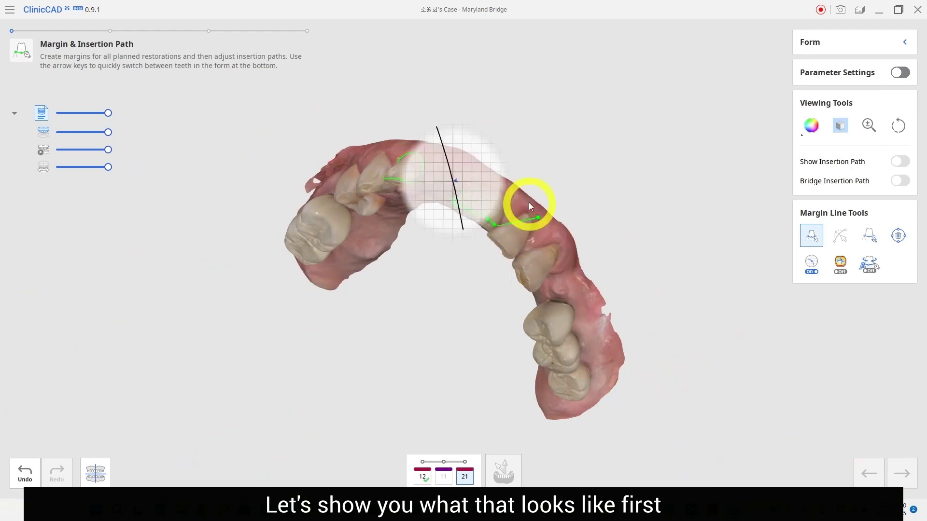
scroll(527, 202, "up", 8)
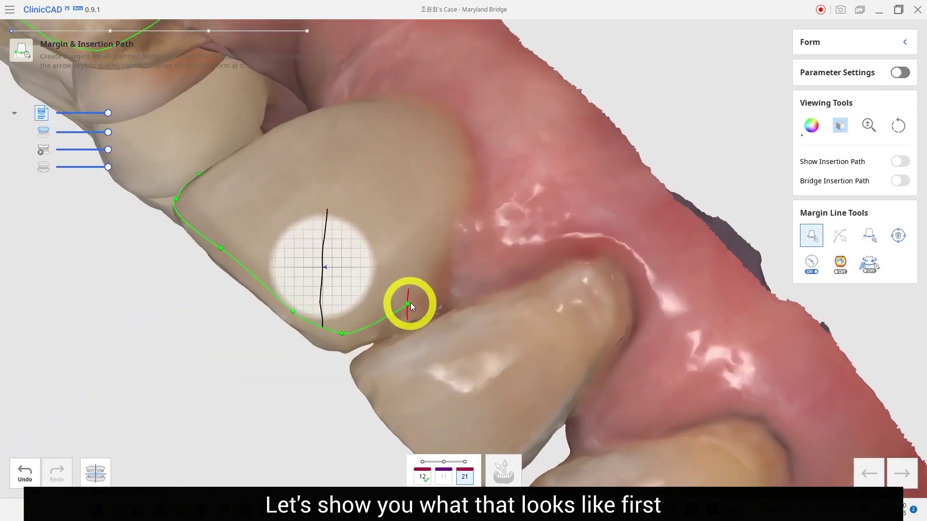
right_click_drag(410, 302, 586, 163)
scroll(599, 135, "down", 5)
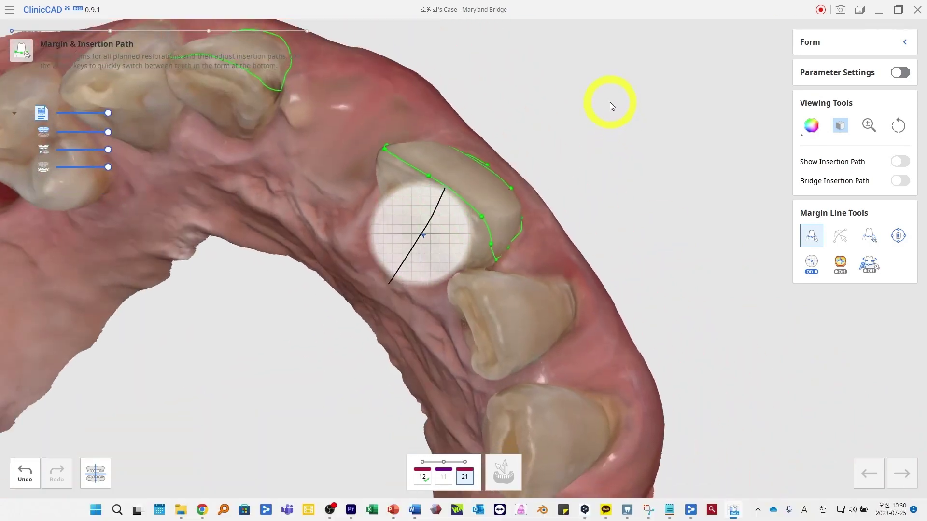
right_click_drag(610, 103, 435, 405)
scroll(492, 285, "up", 6)
right_click_drag(405, 217, 428, 284)
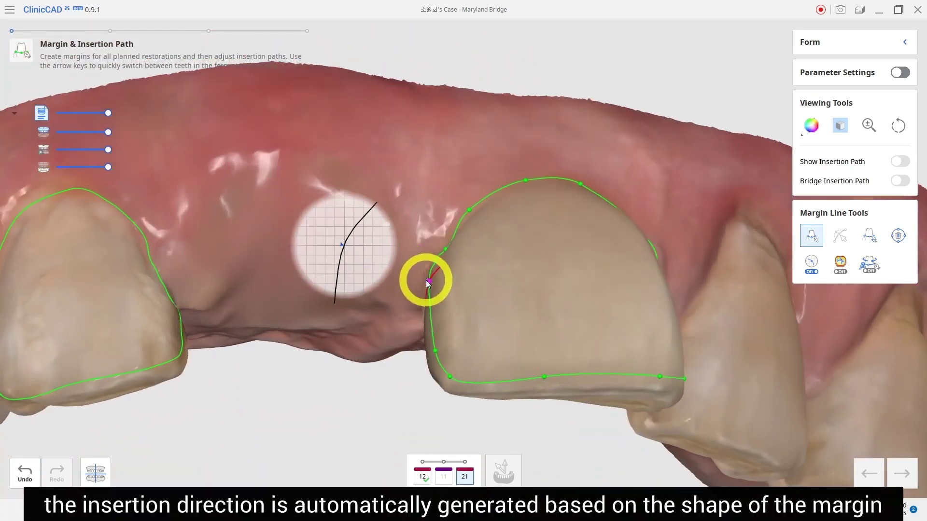
left_click(429, 282)
scroll(298, 277, "down", 5)
right_click_drag(317, 262, 633, 268)
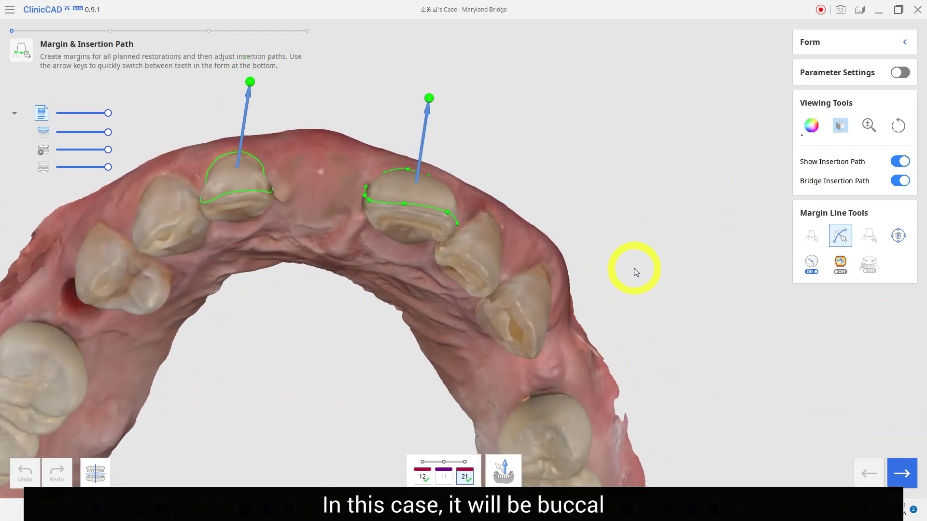
Step: Show and tilt the insertion paths of 12 and 21 occlusally, then advance to Tooth Data Arrangement
left_click(505, 474)
right_click_drag(358, 258, 580, 328)
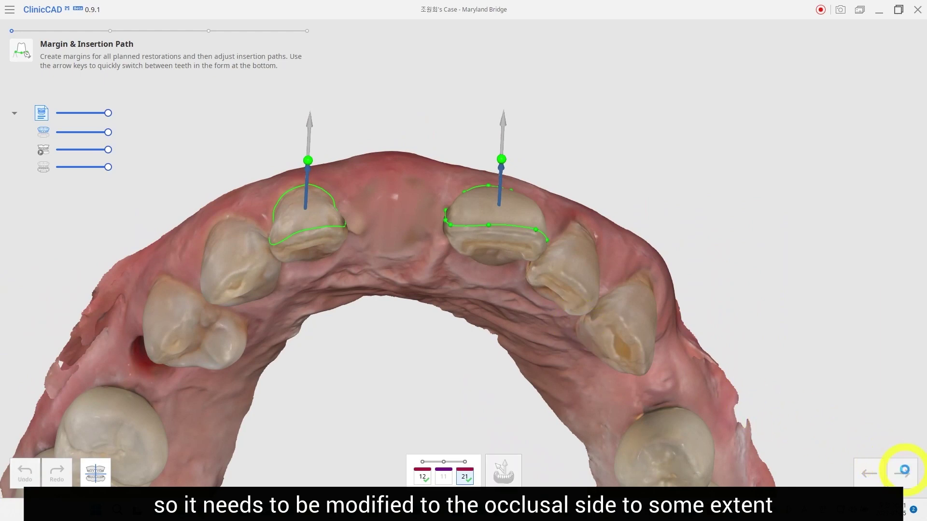
left_click(902, 473)
left_click(871, 473)
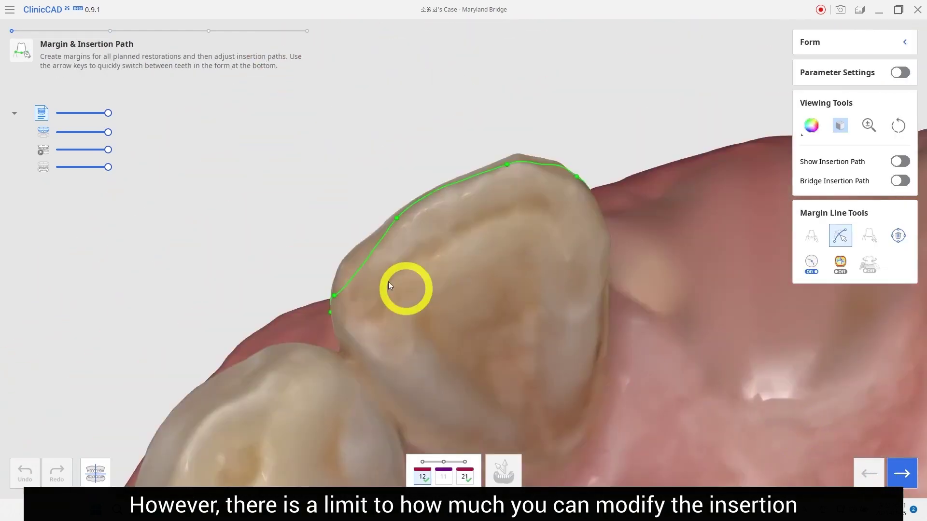
left_click(906, 166)
right_click_drag(620, 215, 555, 329)
left_click(502, 471)
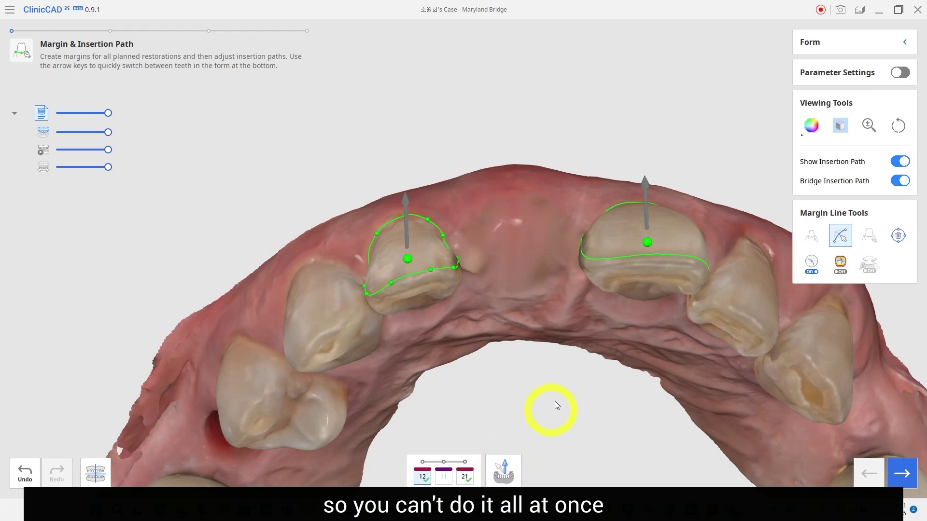
right_click_drag(531, 147, 548, 175)
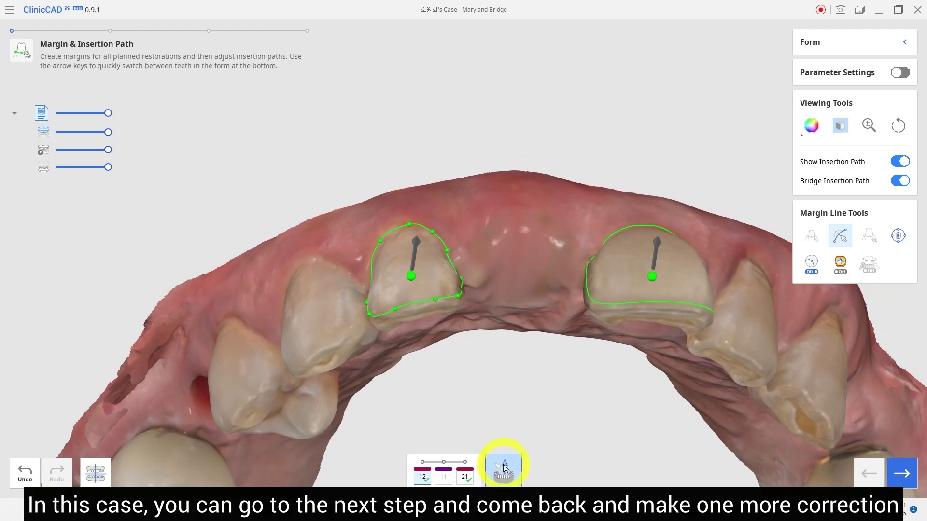
left_click(903, 476)
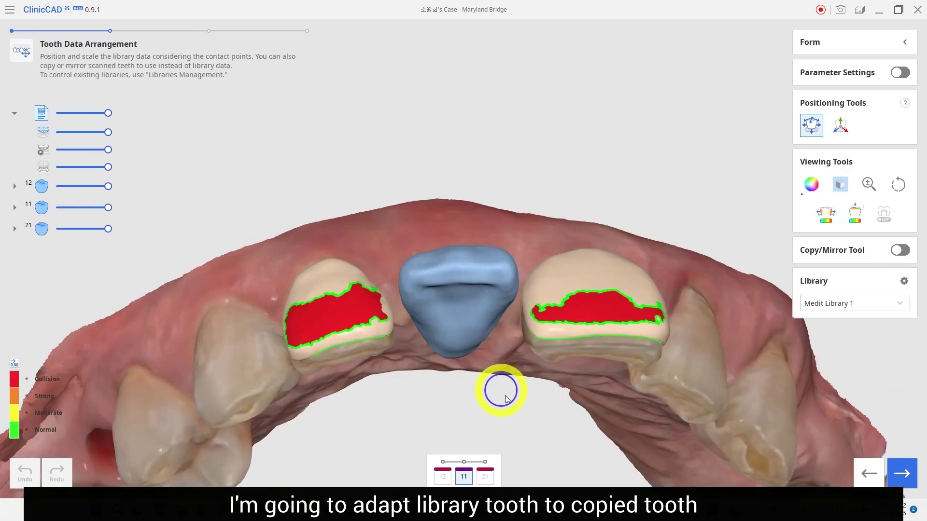
Step: Replace the library tooth 11 with a copy of the pre-op scanned tooth
right_click_drag(505, 399, 476, 465)
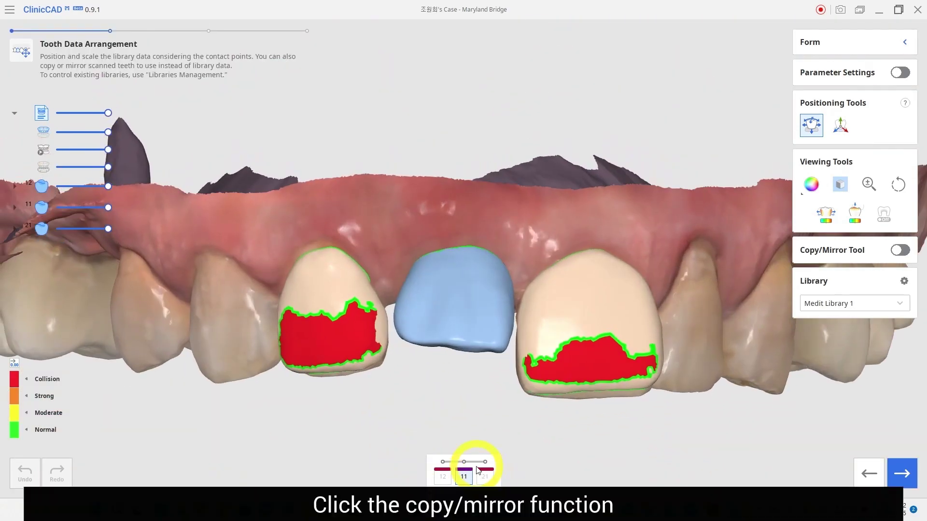
left_click(900, 250)
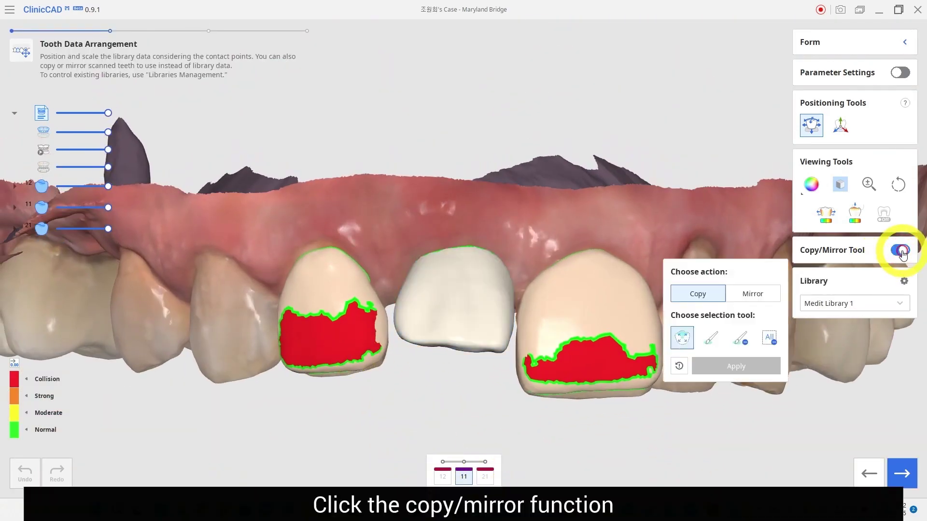
left_click(43, 150)
left_click(453, 381)
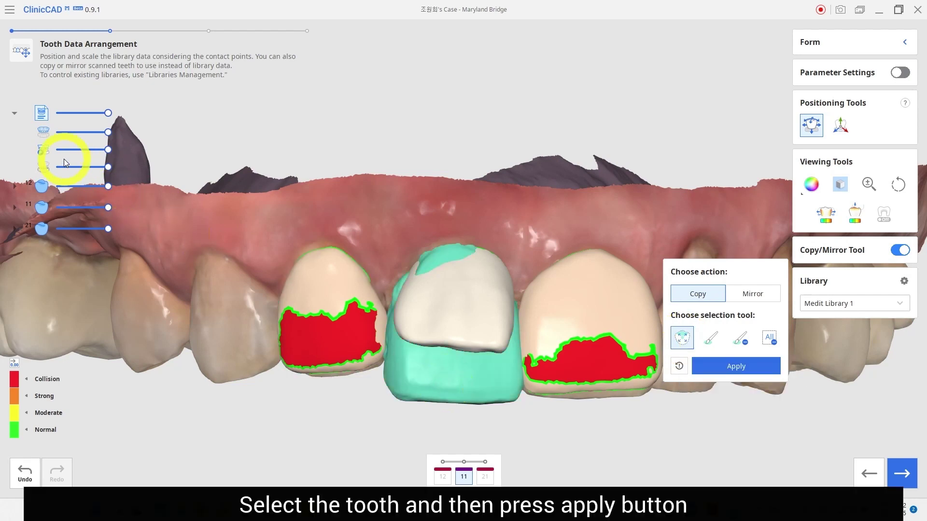
left_click(736, 367)
Step: Move the copied tooth 11 up toward the gingiva and check it from several angles
left_click(459, 310)
mouse_move(450, 346)
left_mouse_down()
mouse_move(453, 384)
mouse_move(449, 296)
mouse_move(439, 294)
mouse_move(459, 320)
mouse_move(459, 346)
left_mouse_up()
right_click_drag(499, 343, 505, 201)
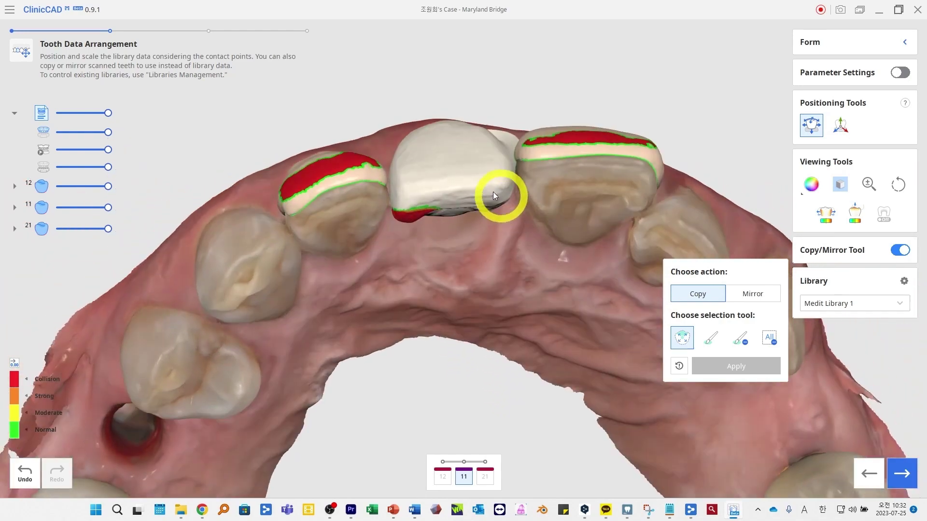
right_click_drag(436, 166, 491, 67)
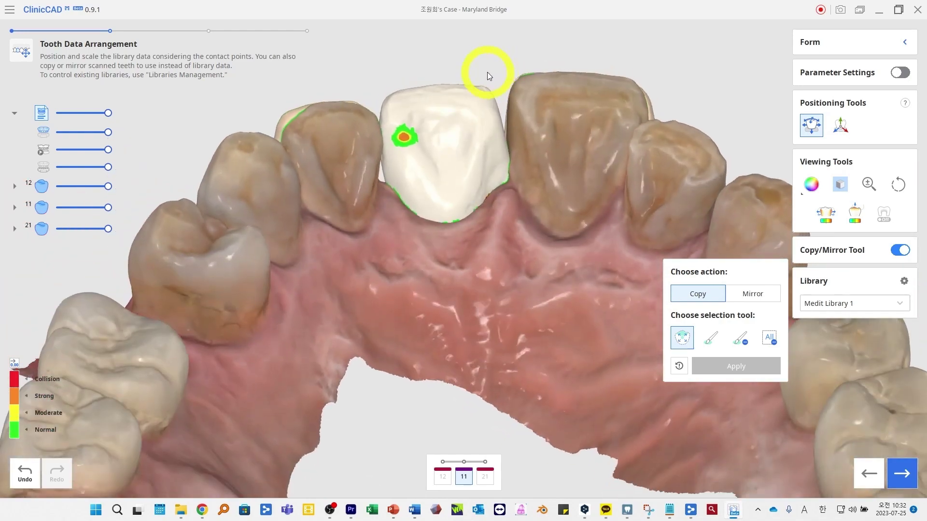
right_click_drag(445, 156, 431, 381)
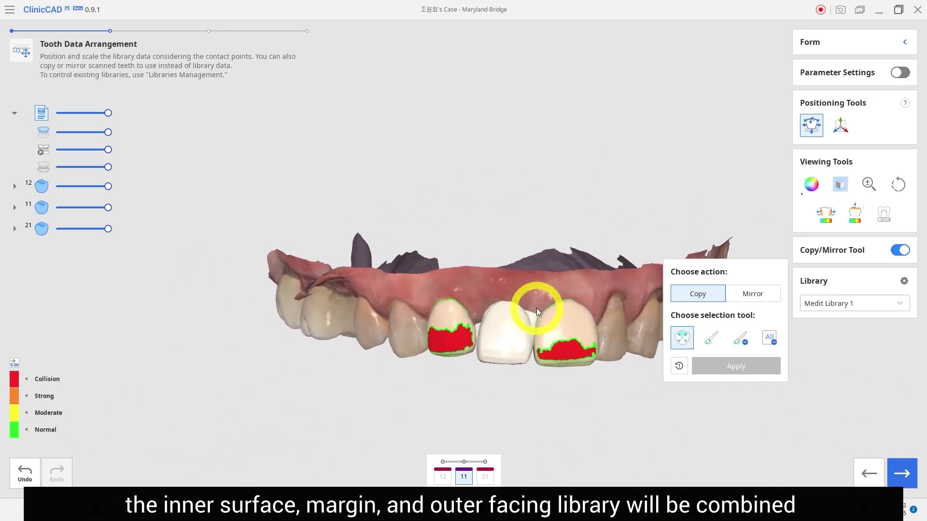
scroll(533, 306, "up", 3)
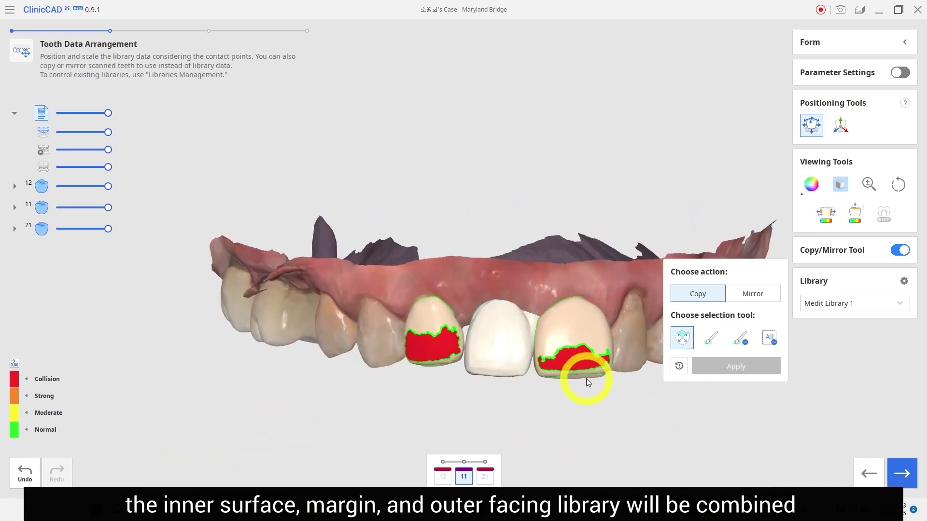
Step: Generate the restorations and sculpt the middle pontic's surface with an enlarged brush
left_click(901, 474)
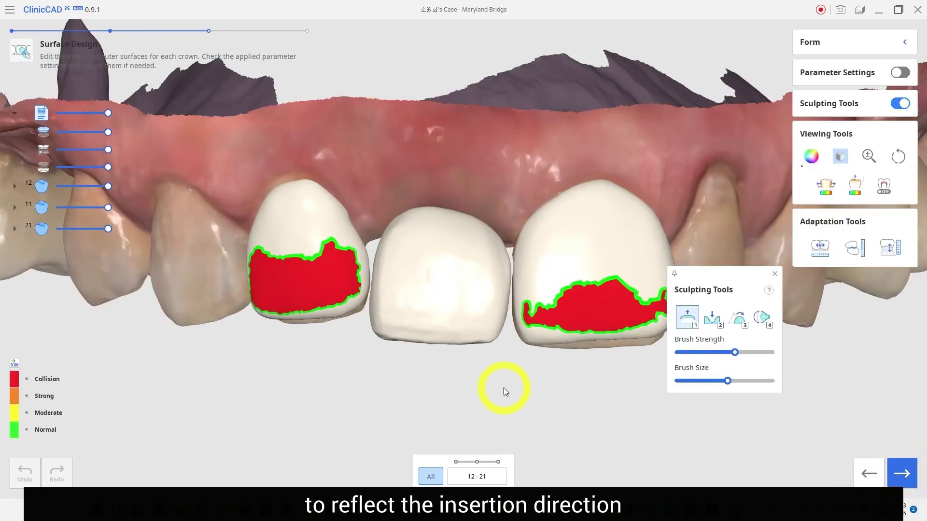
right_click_drag(459, 393, 474, 297)
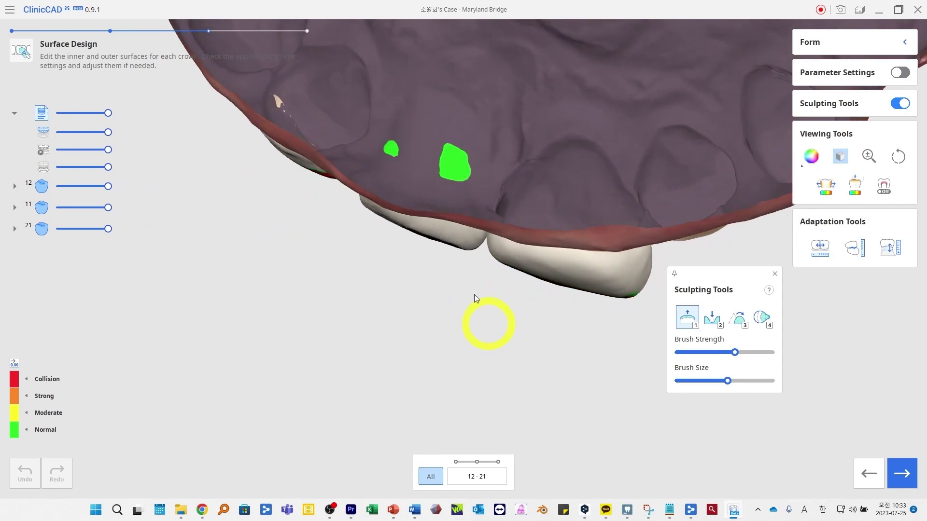
right_click_drag(689, 317, 513, 196)
scroll(389, 218, "up", 3)
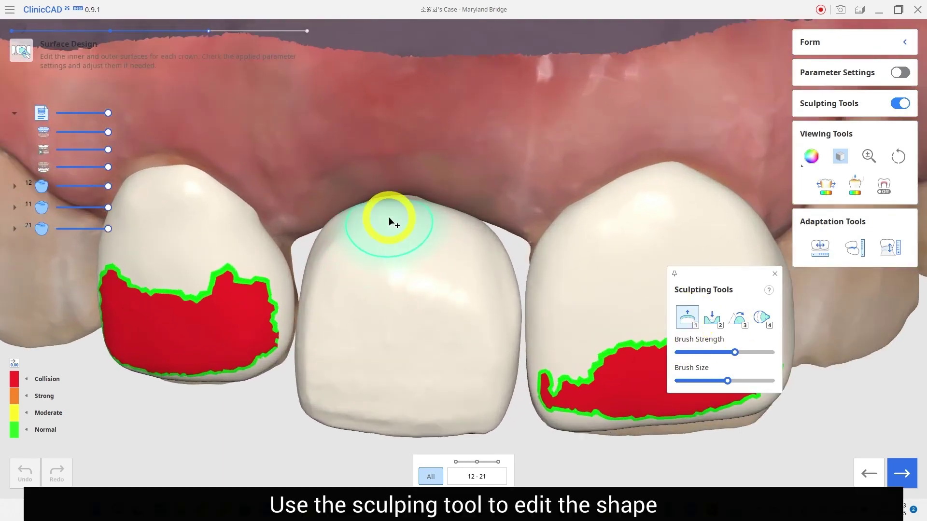
left_click_drag(727, 381, 741, 382)
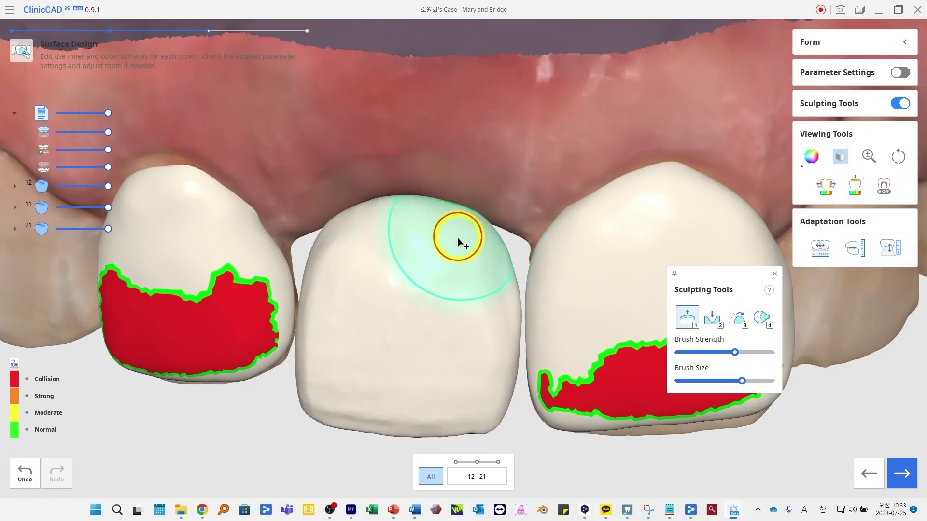
mouse_move(467, 238)
right_mouse_down()
mouse_move(513, 121)
mouse_move(354, 214)
mouse_move(439, 126)
mouse_move(461, 270)
mouse_move(430, 174)
mouse_move(435, 467)
right_mouse_up()
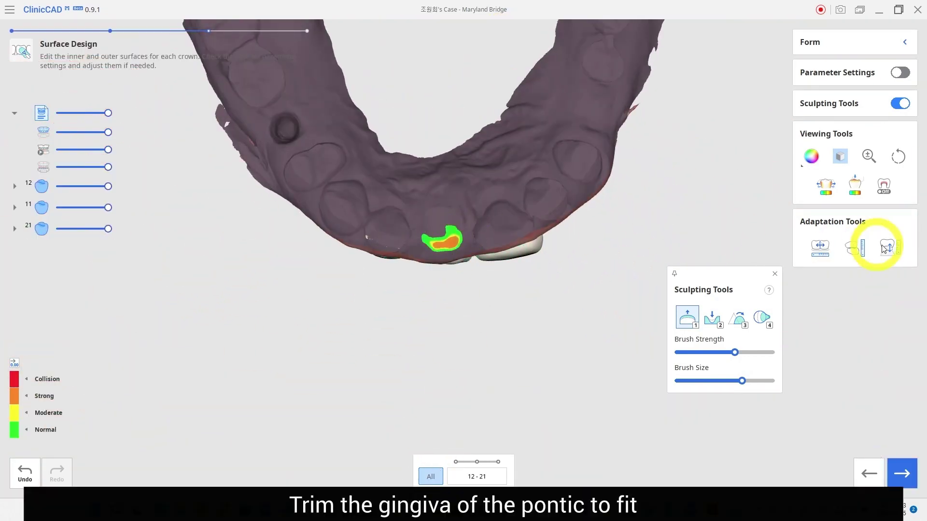
Step: Adapt the pontic to the gingiva at 0.0 mm distance and advance to Final Design
left_click(890, 247)
left_click(855, 311)
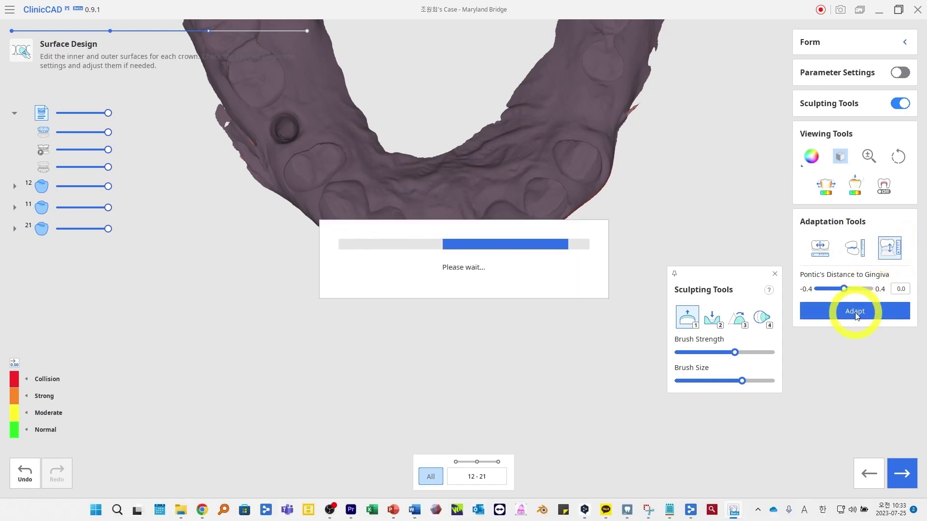
left_click(901, 474)
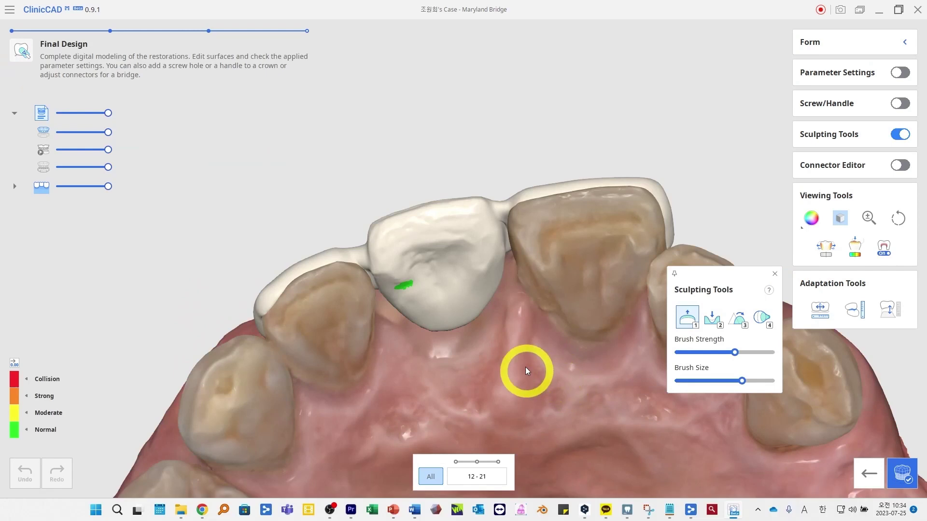
Step: Hide the gingiva and neighbouring teeth to inspect the thin connectors, then return to Surface Design
right_click_drag(584, 306, 496, 335)
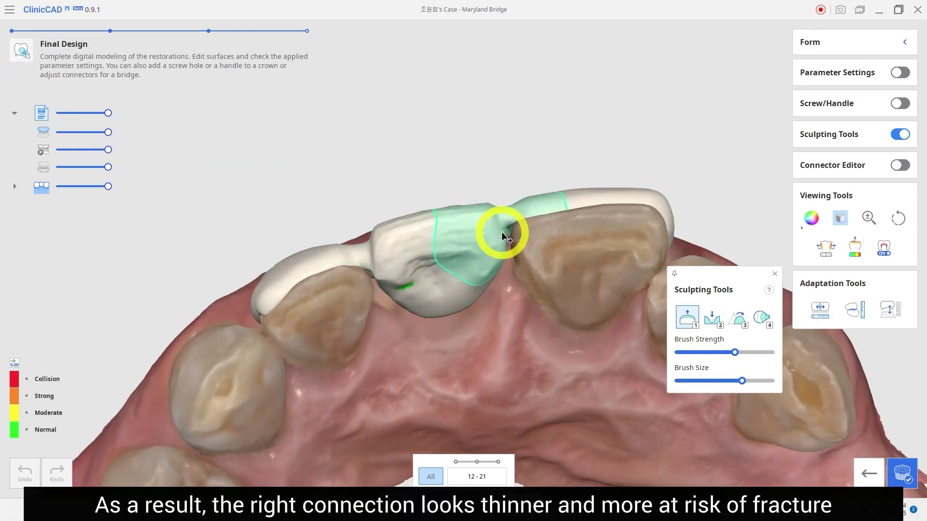
left_click(44, 149)
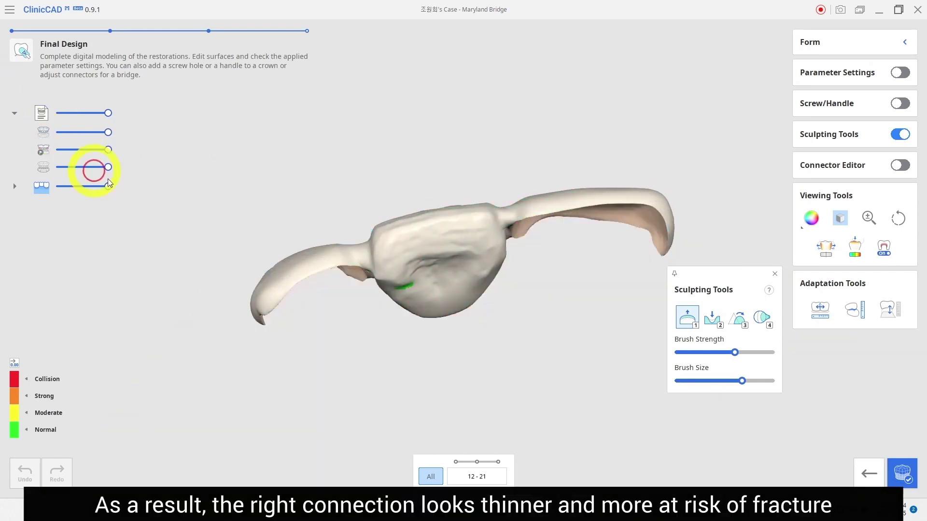
right_click_drag(448, 214, 511, 304)
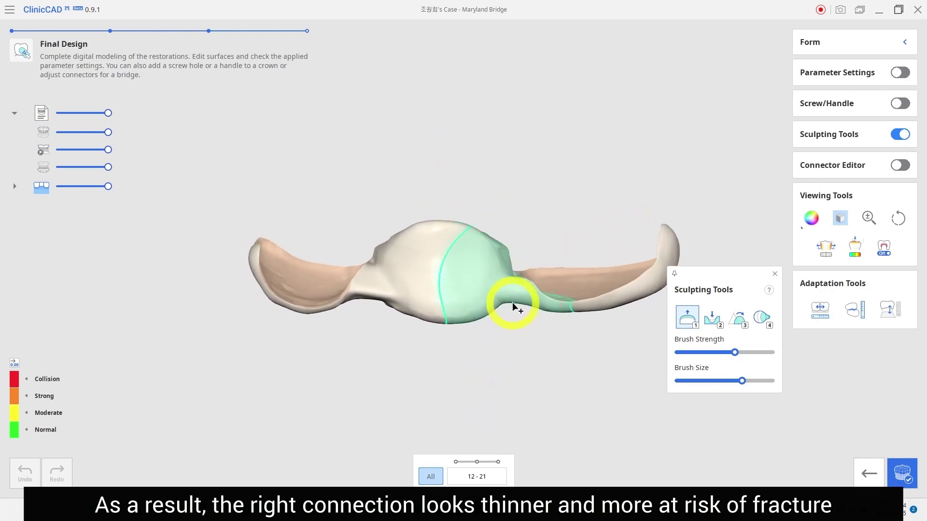
right_click_drag(376, 288, 517, 223)
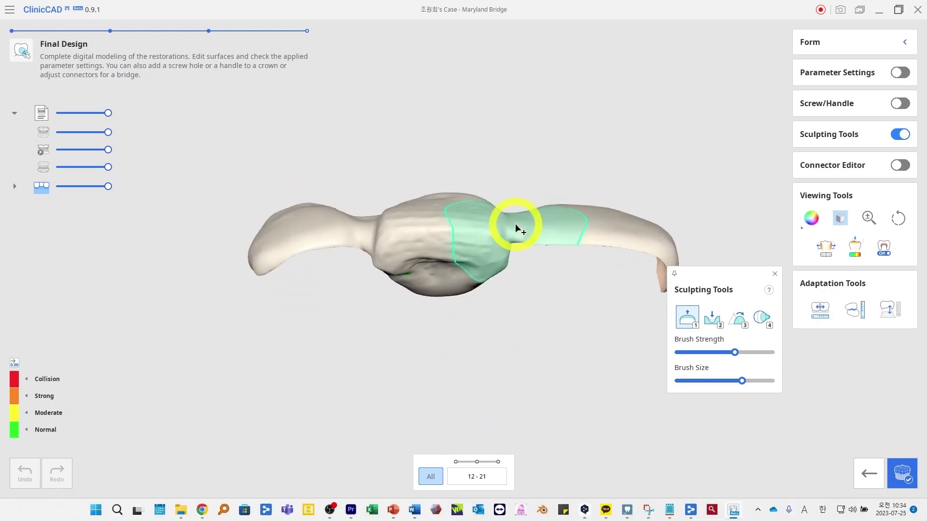
left_click(869, 473)
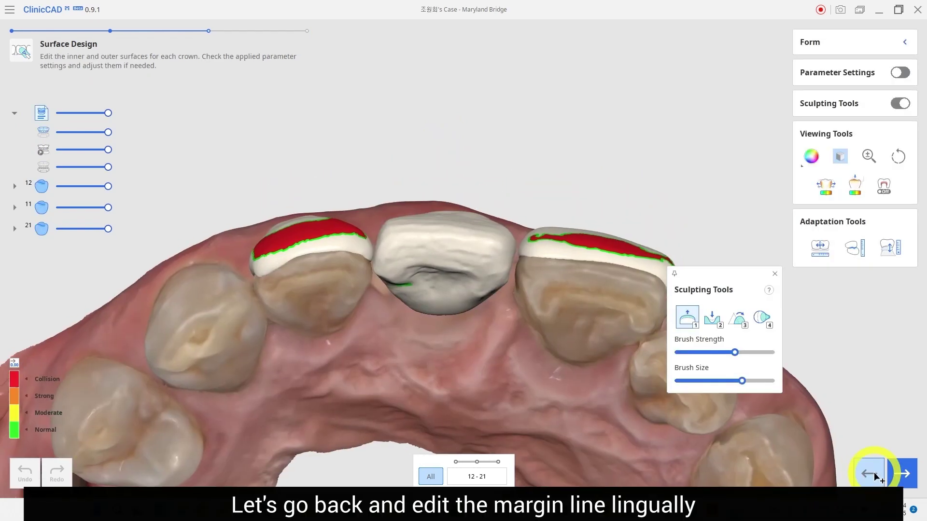
Step: Step back to Margin & Insertion Path and select tooth 21 for margin editing
left_click(870, 474)
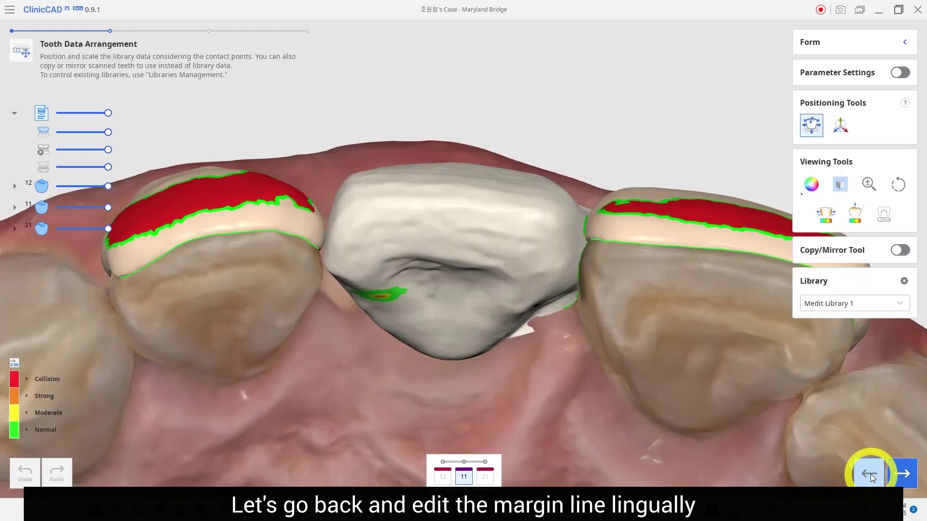
left_click(869, 474)
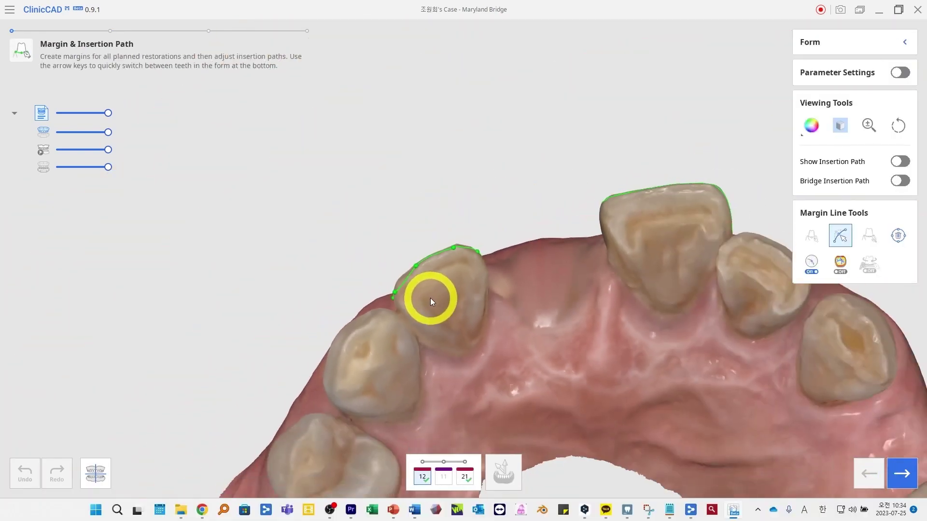
right_click_drag(584, 248, 615, 265)
left_click(464, 476)
Step: Reshape tooth 21's margin line so it extends onto the lingual side
left_click_drag(334, 299, 461, 295)
left_click_drag(331, 368, 352, 395)
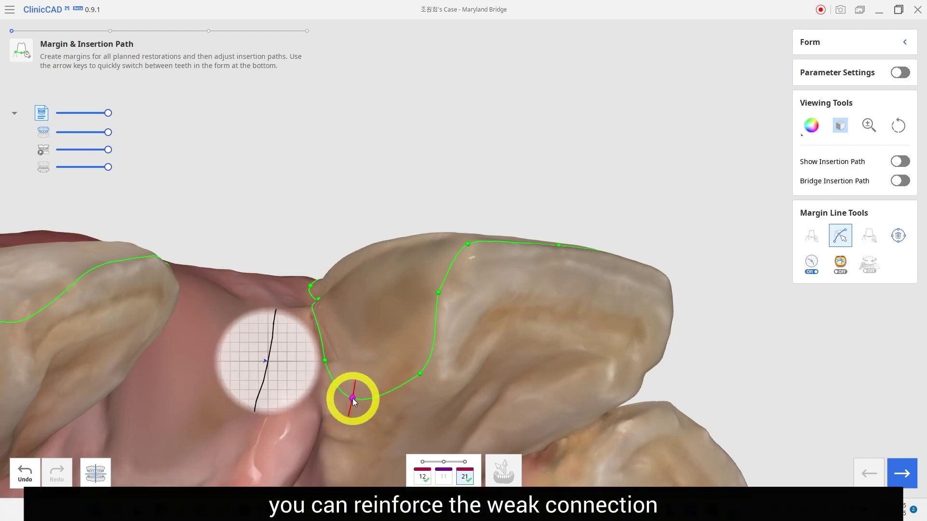
left_click_drag(302, 283, 325, 332)
right_click_drag(325, 331, 317, 234)
left_click(900, 73)
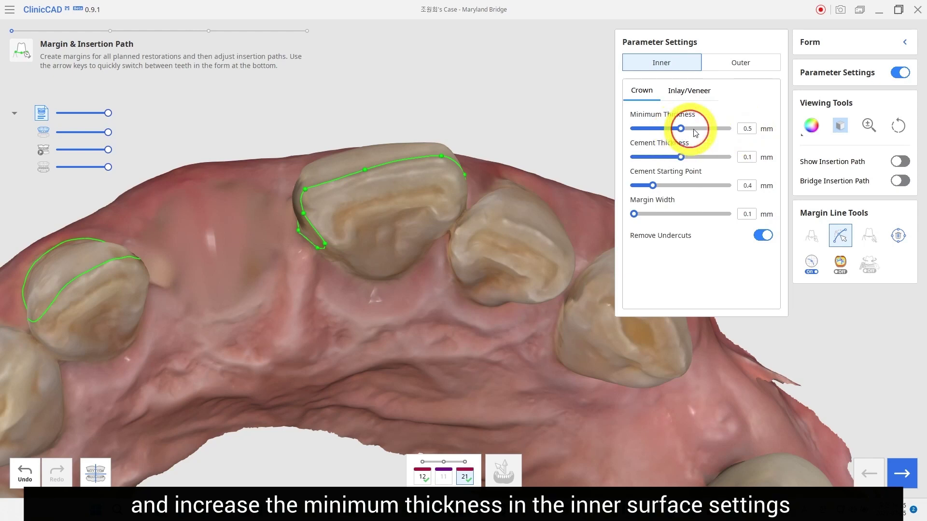
Step: Set inner minimum thickness to 0.7 mm and anterior connector area to 15.0 mm², then re-copy tooth 11
left_click_drag(695, 132, 747, 130)
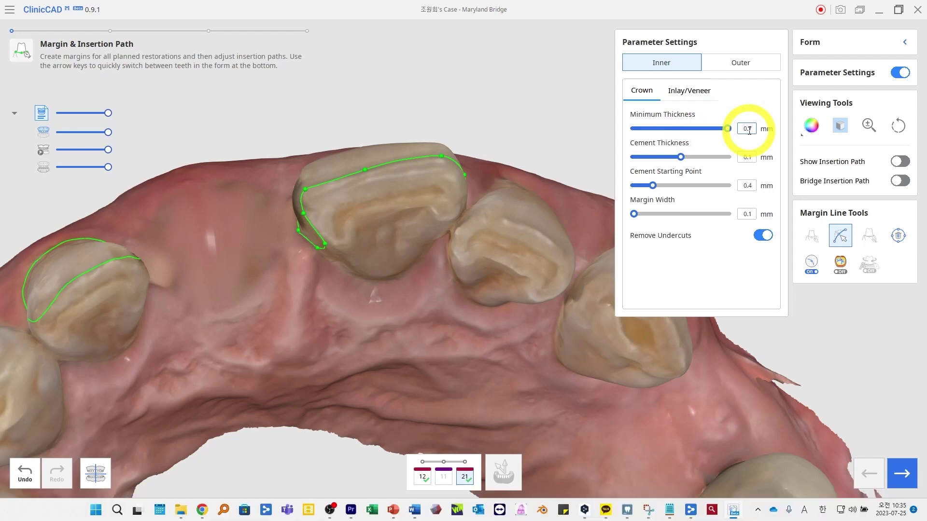
left_click(743, 63)
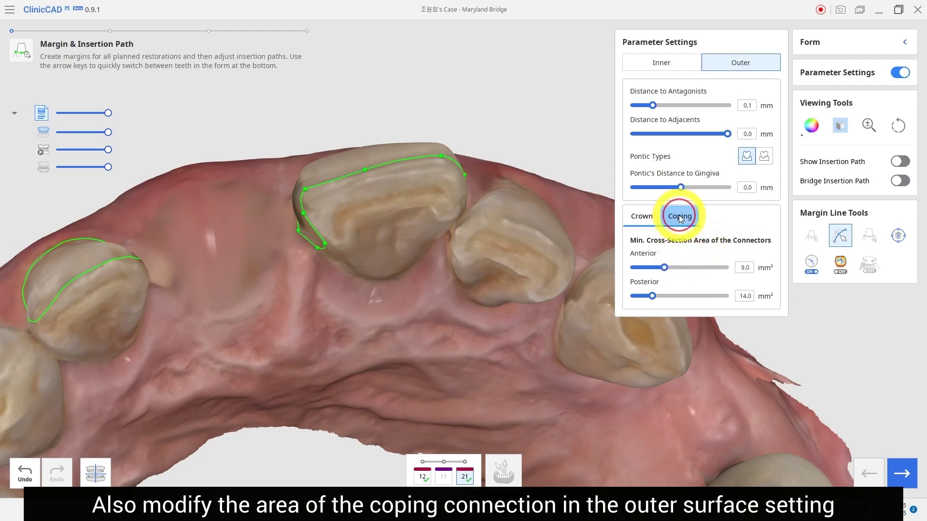
left_click_drag(666, 269, 736, 270)
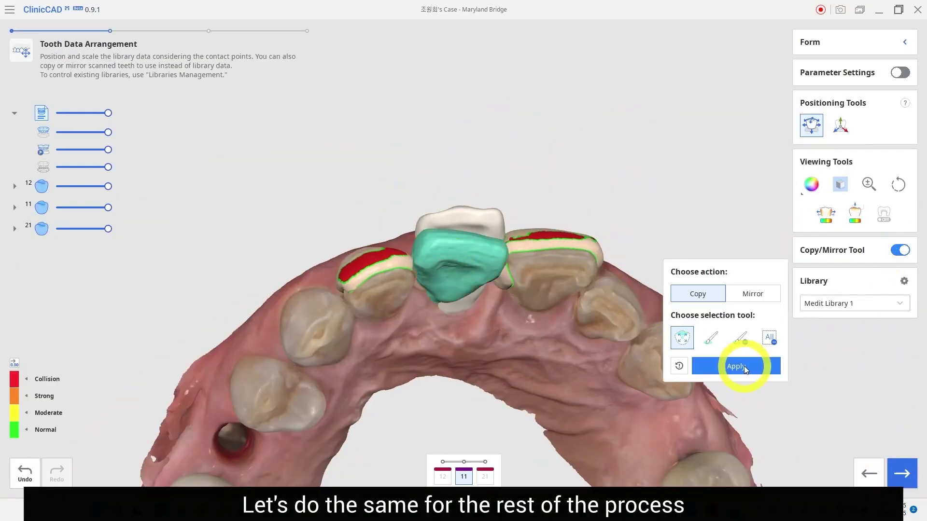
left_click(743, 366)
right_click_drag(436, 259, 472, 378)
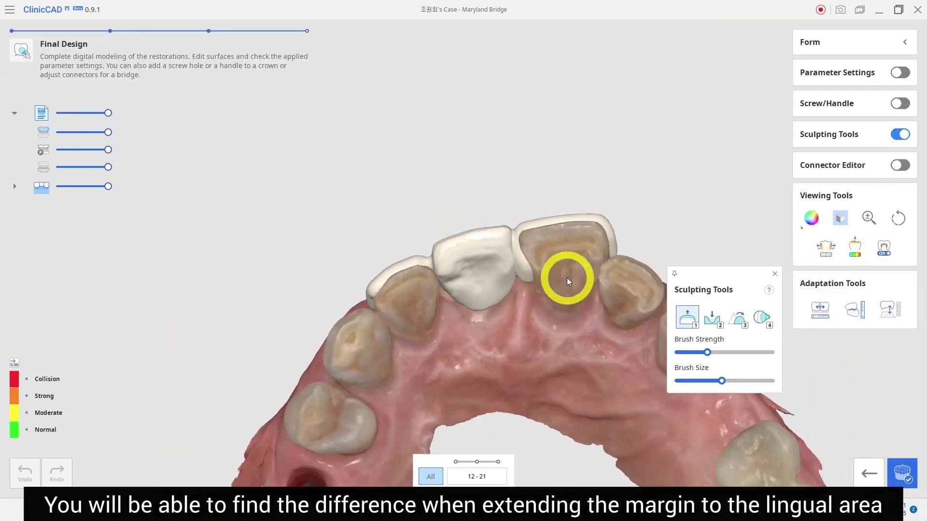
Step: Hide the jaw scans and rotate the isolated bridge to inspect its thicker connectors
mouse_move(567, 279)
right_mouse_down()
mouse_move(602, 337)
mouse_move(542, 358)
right_mouse_up()
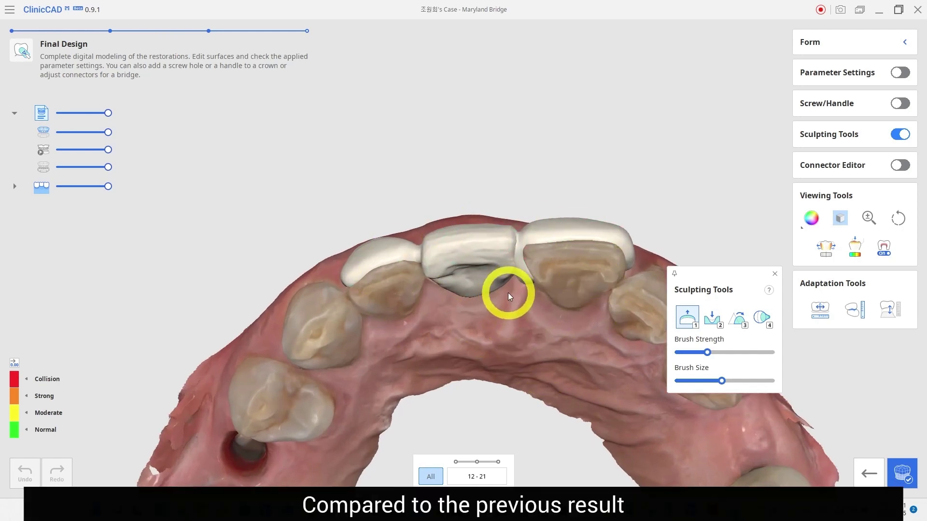
left_click(42, 134)
right_click_drag(555, 326, 483, 252)
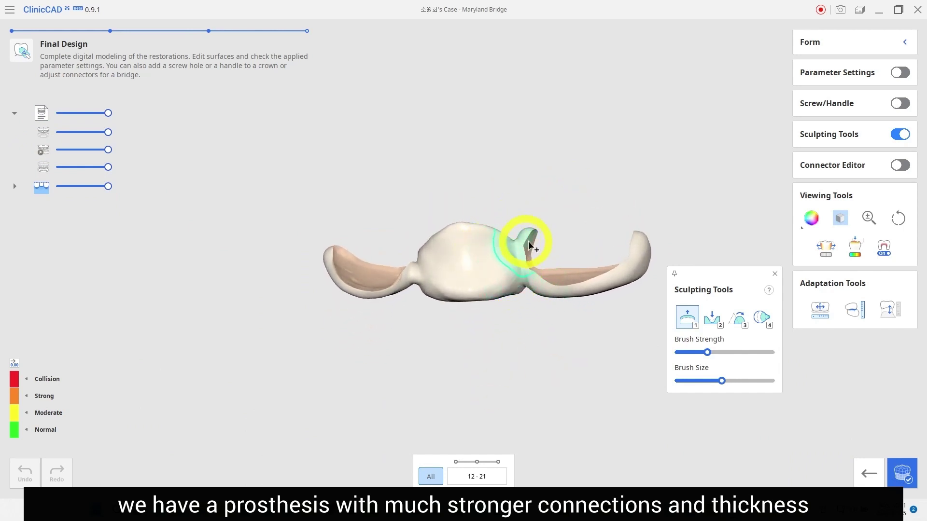